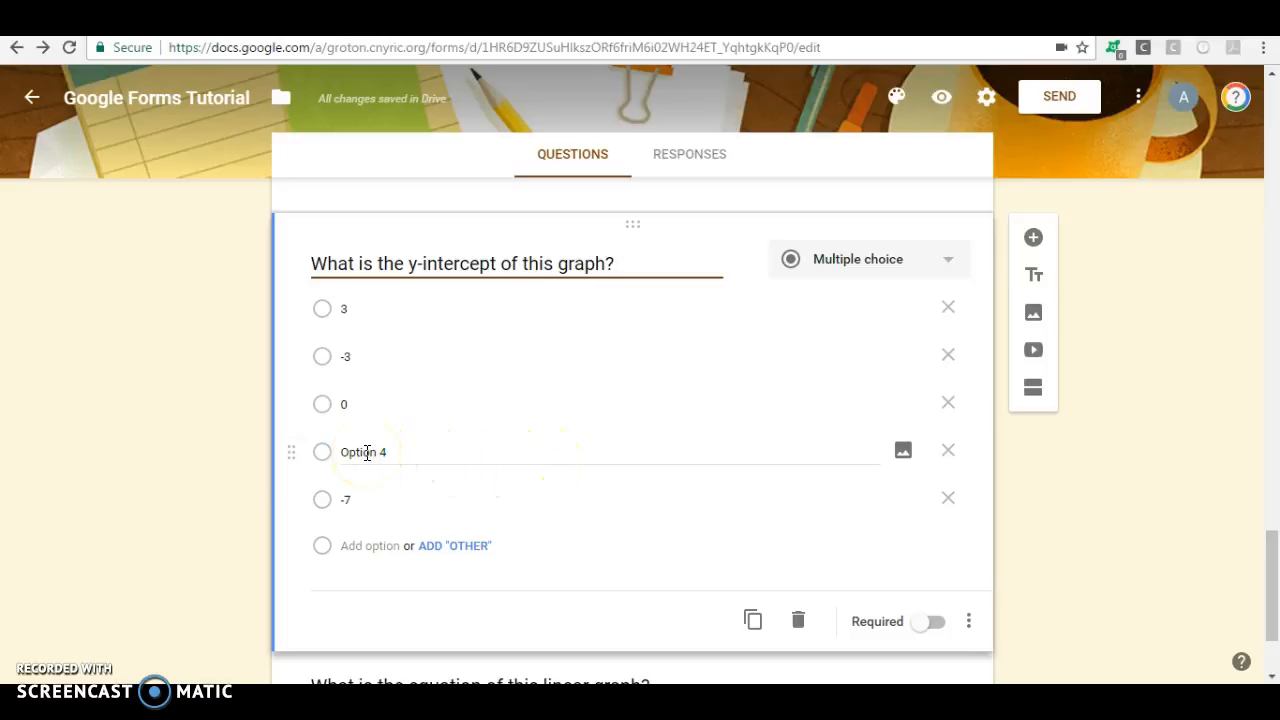
Step: Move the -7 answer above Option 4 in the y-intercept multiple choice question
left_click_drag(293, 490, 289, 449)
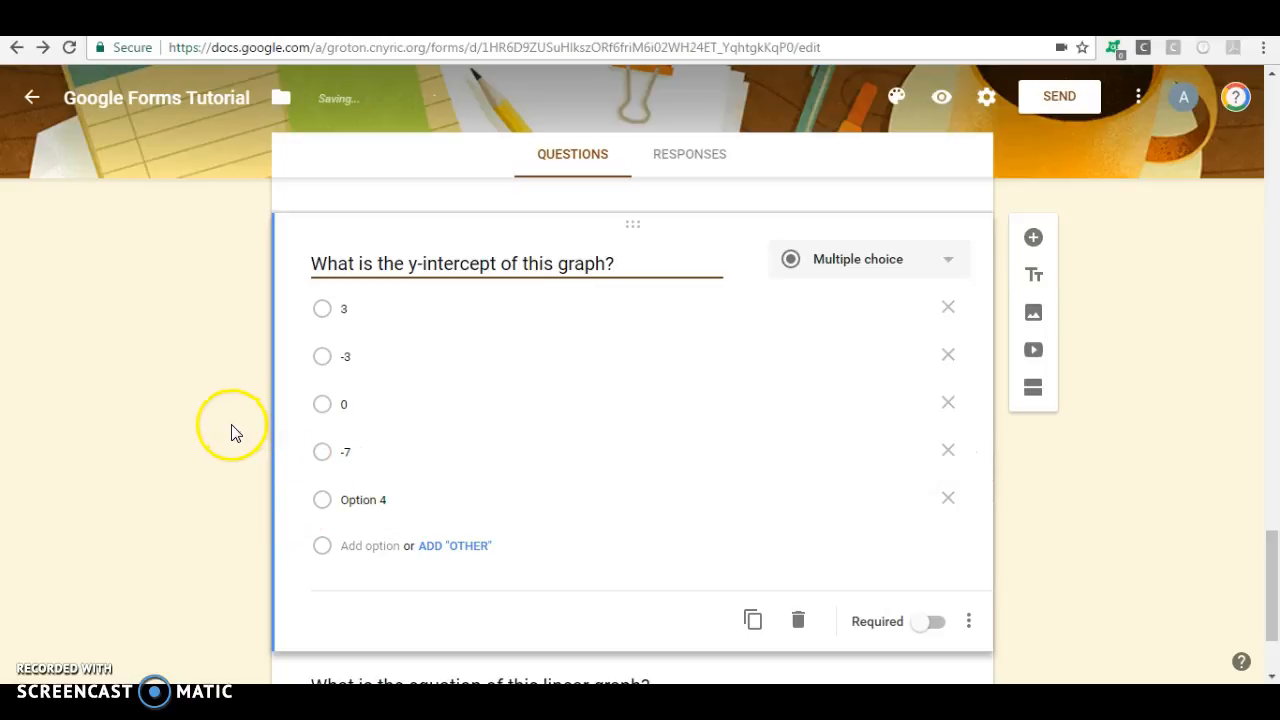
Step: Select the "What is the equation of this linear graph?" question and start adding a video below it
scroll(231, 432, "down", 1)
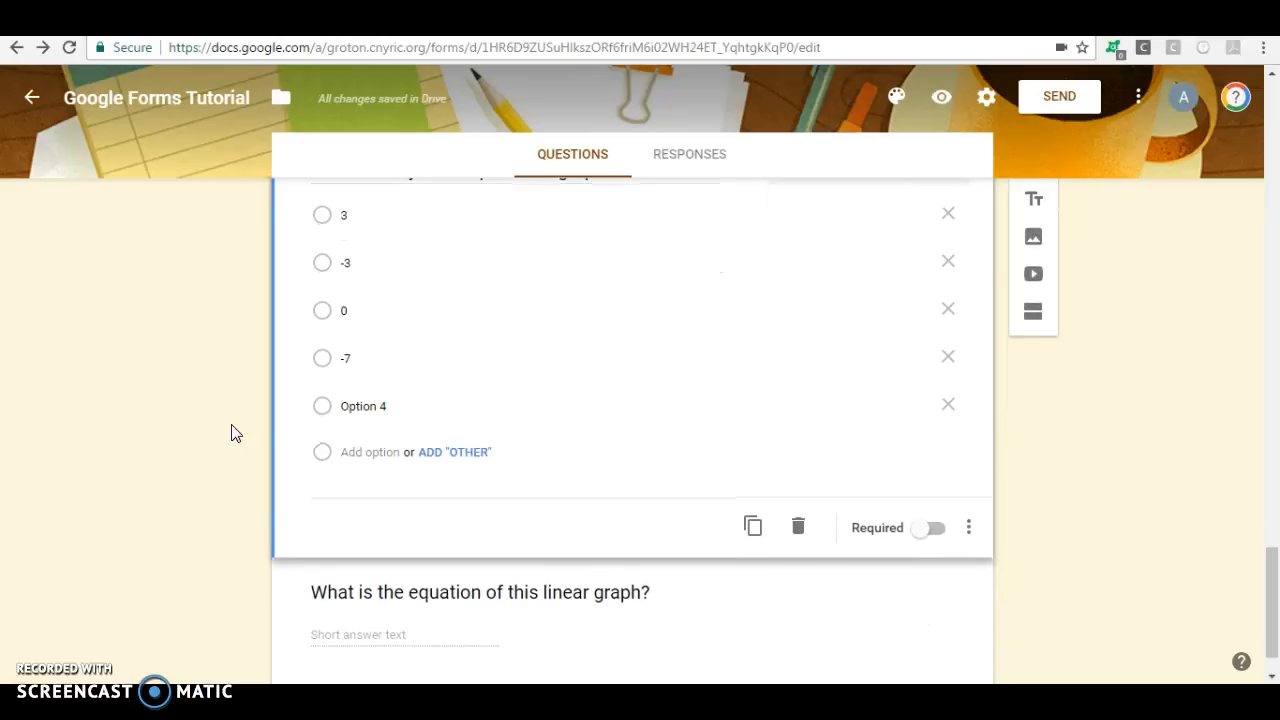
scroll(234, 434, "down", 1)
left_click(380, 540)
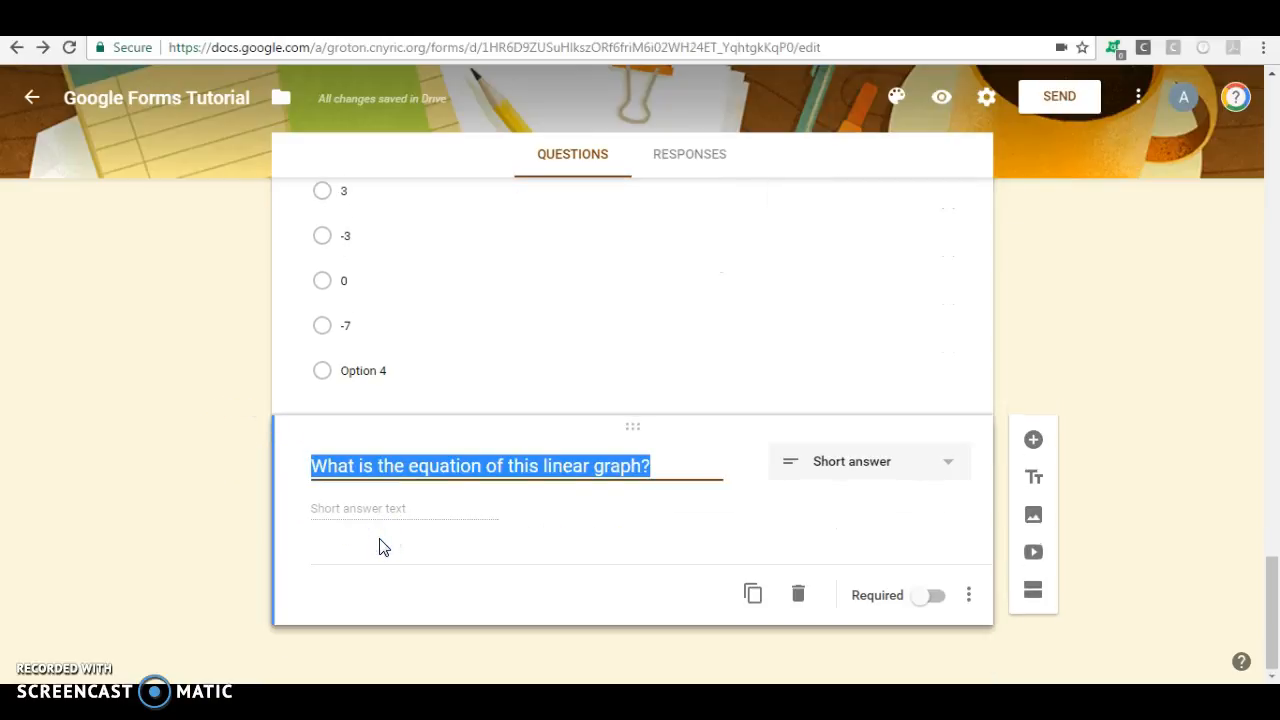
mouse_move(572, 484)
left_click(217, 527)
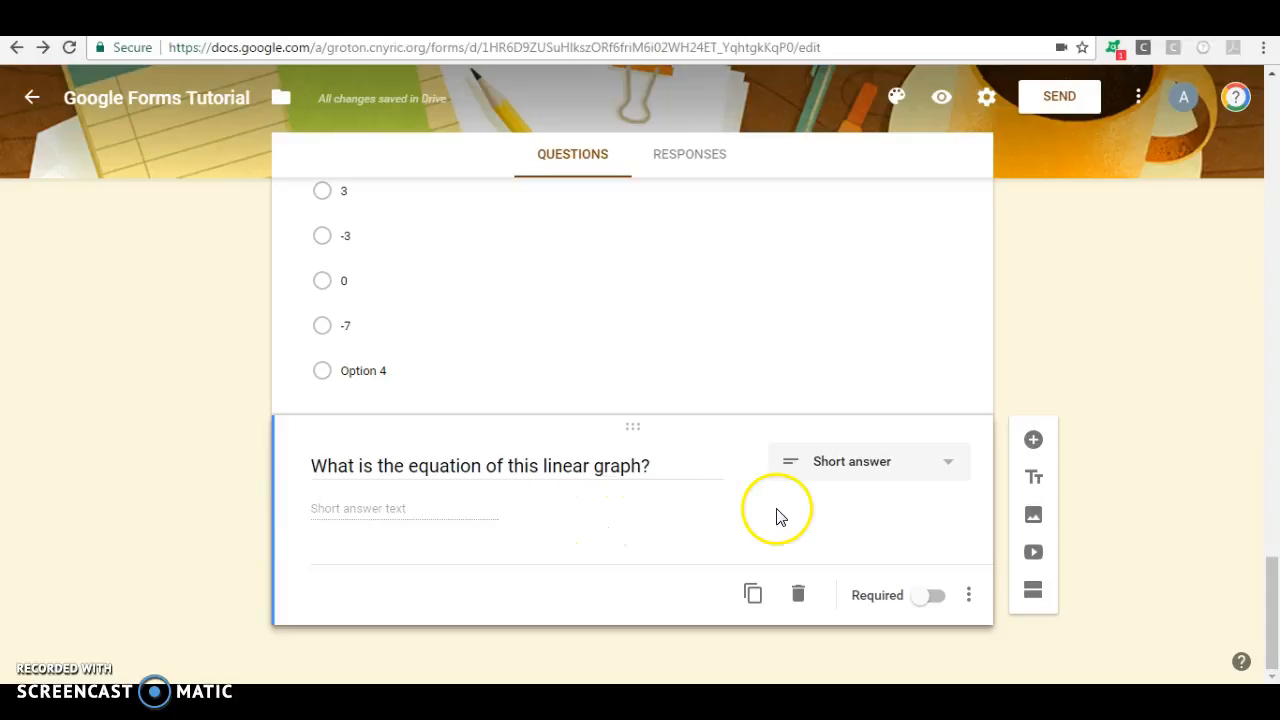
left_click(1033, 554)
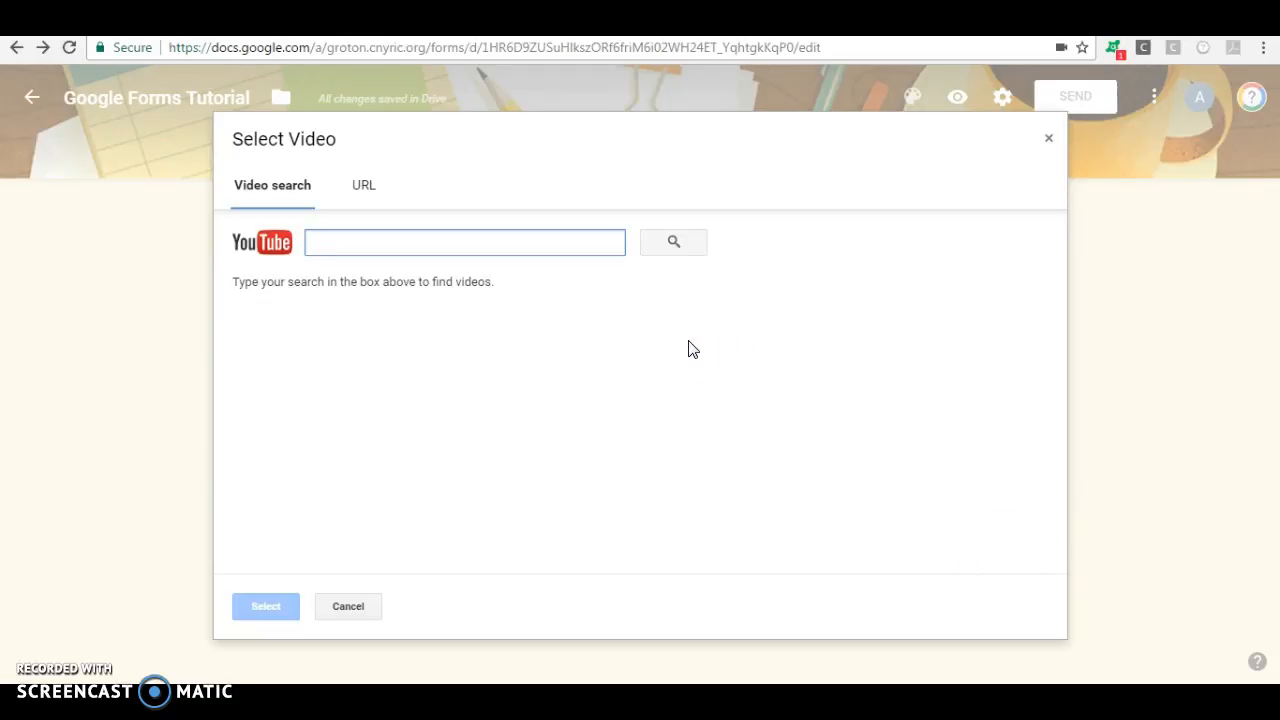
Step: Search YouTube for "style/formats of questioning in google forms"
type("st")
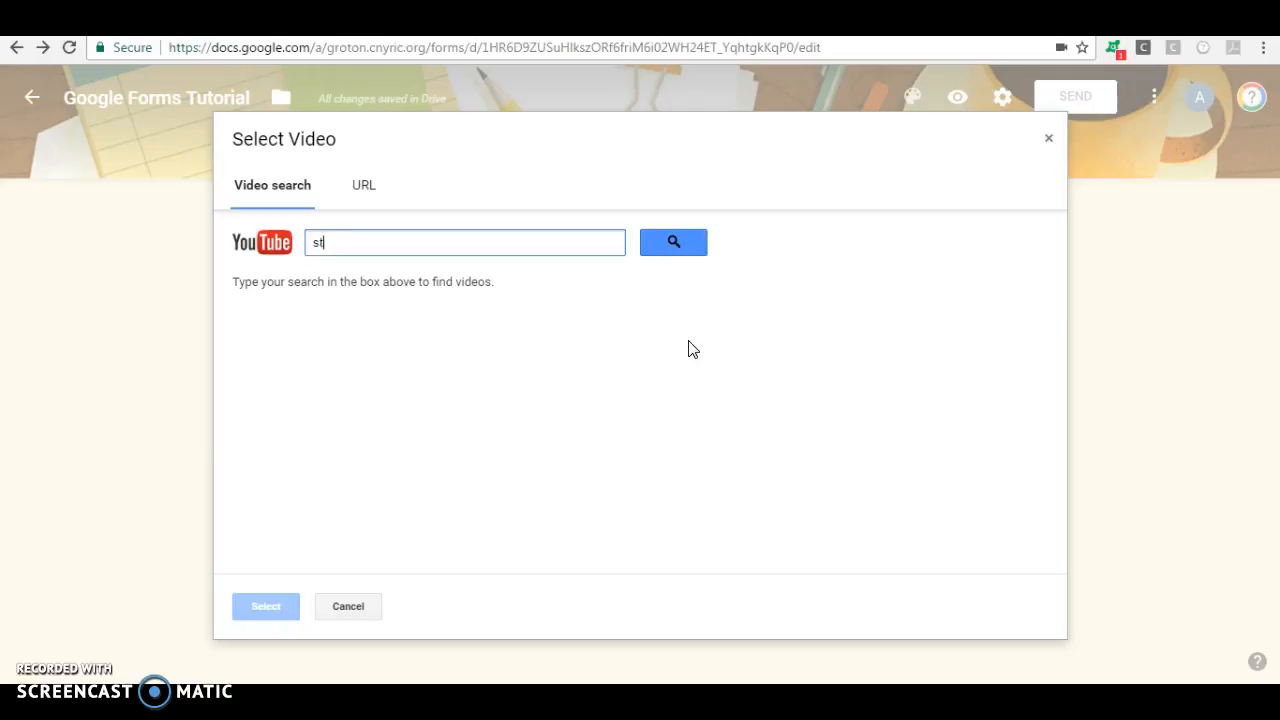
type("yle/formats of questioning in google forms")
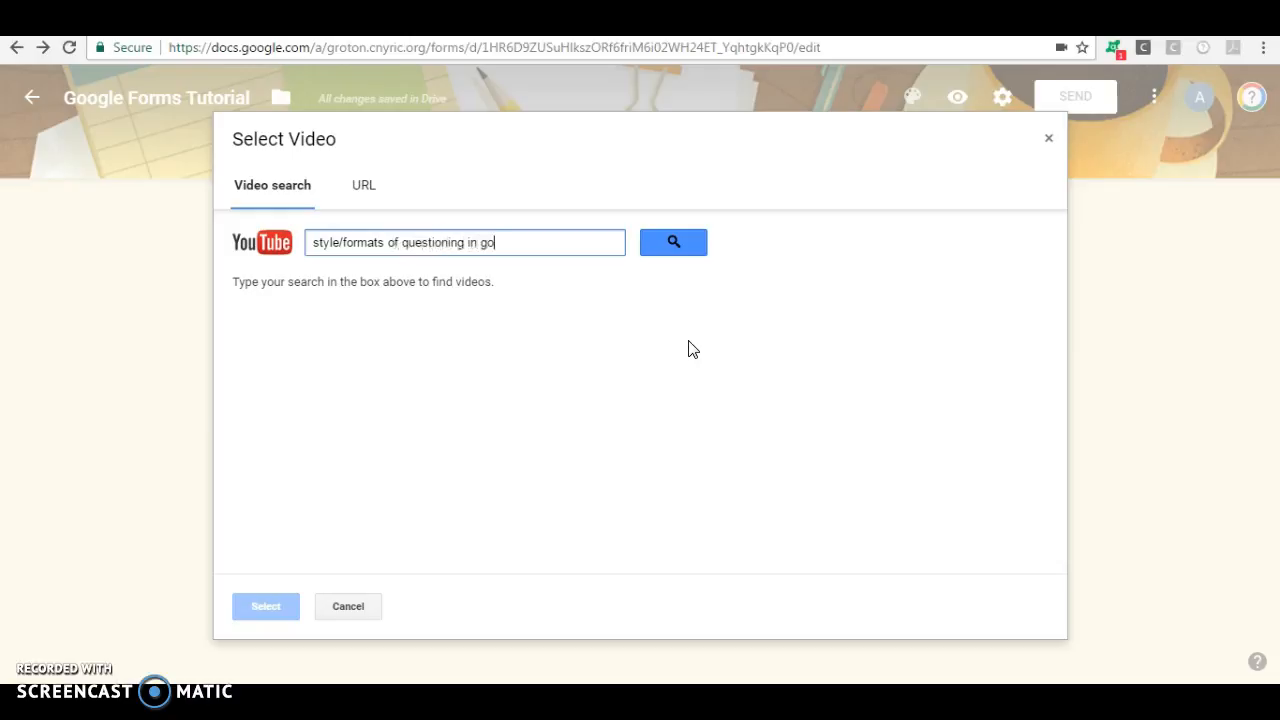
key("Return")
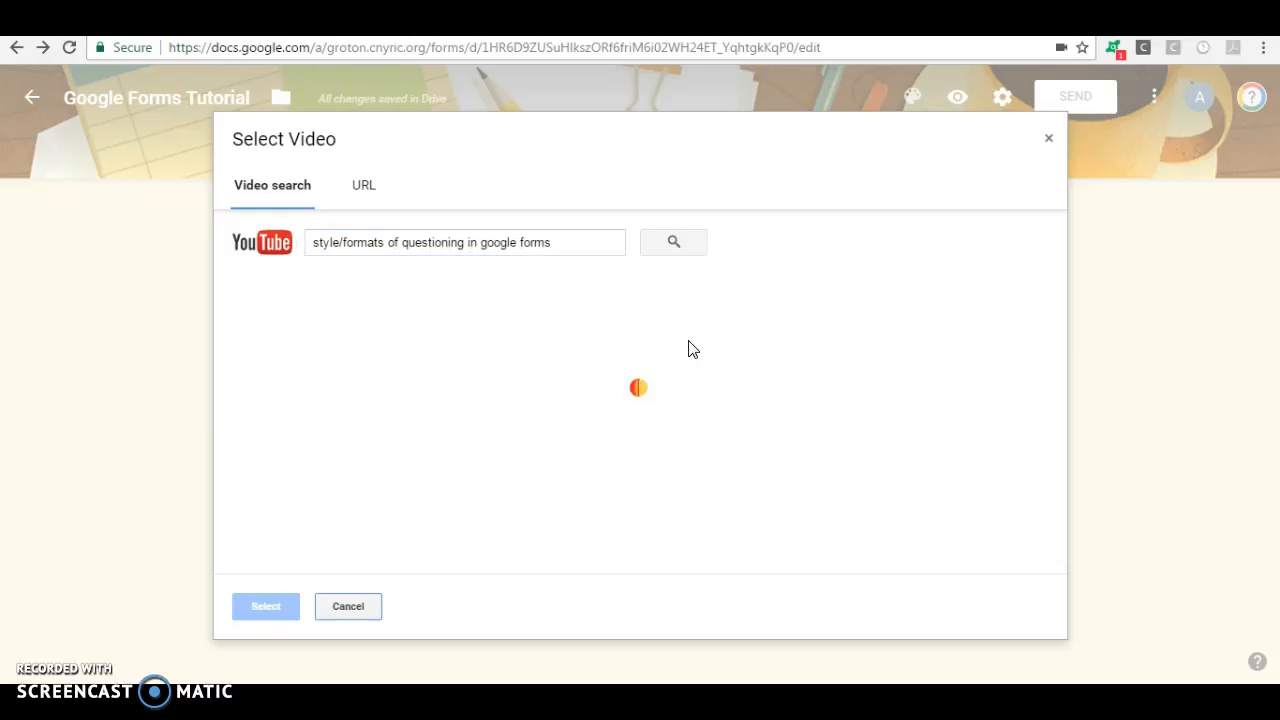
left_click(637, 366)
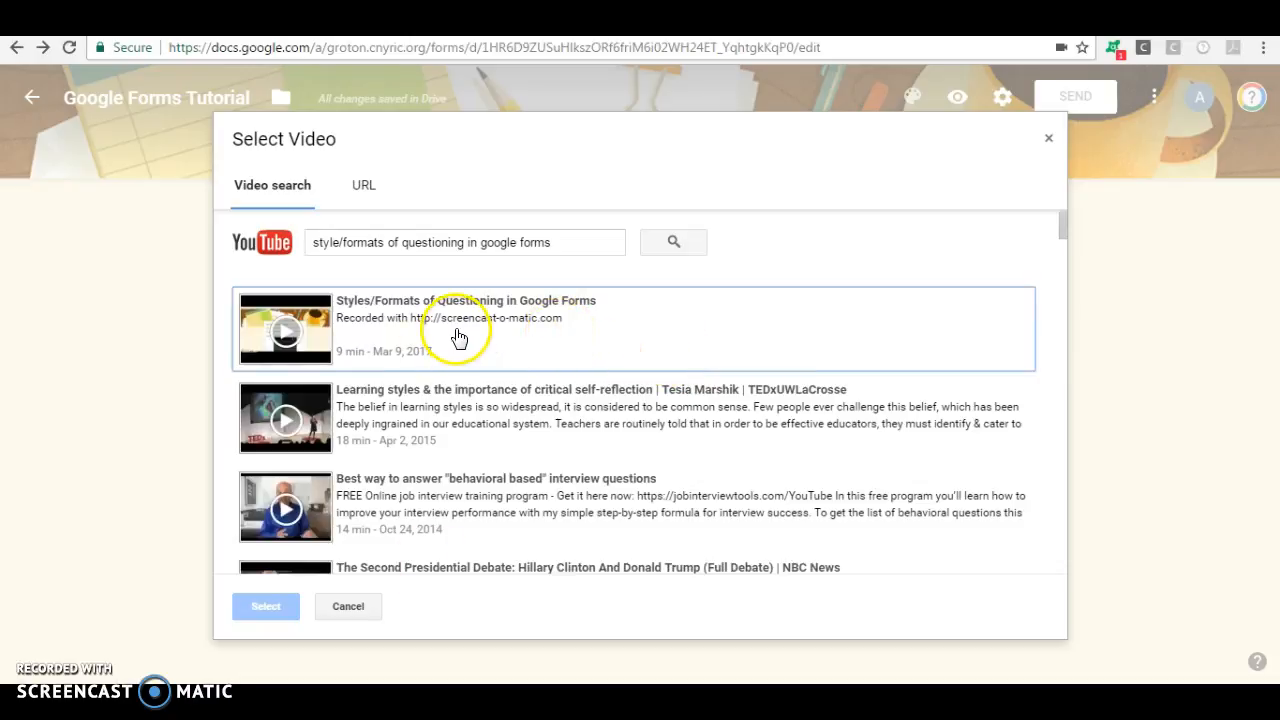
Step: Replace the video search with "implementing questions into google forms" and look through the results
left_click(573, 243)
key("ctrl+a")
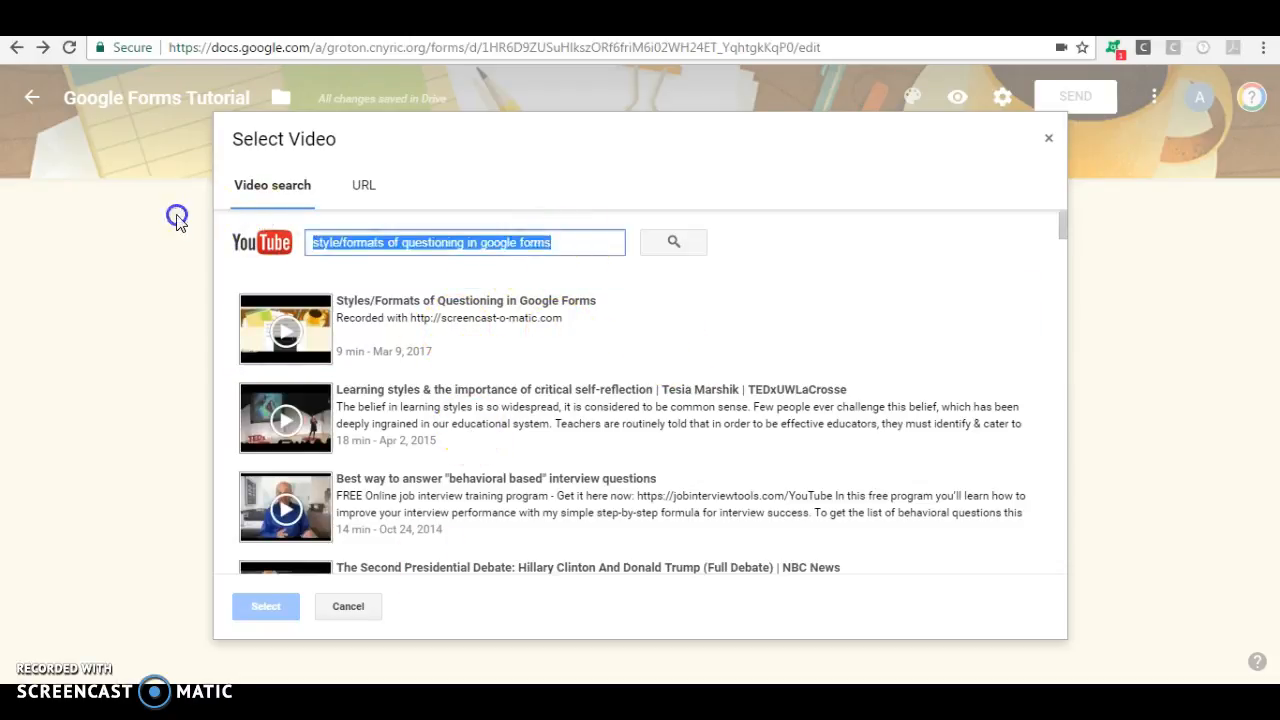
key("BackSpace")
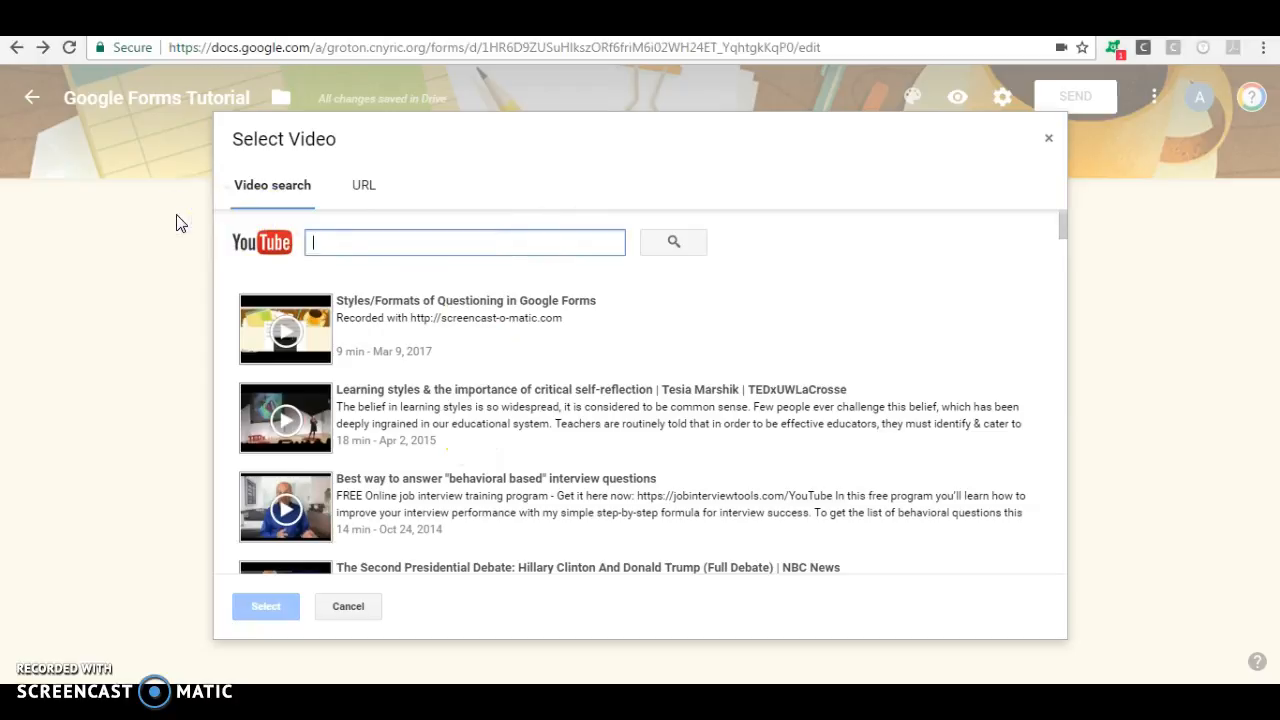
left_click(406, 246)
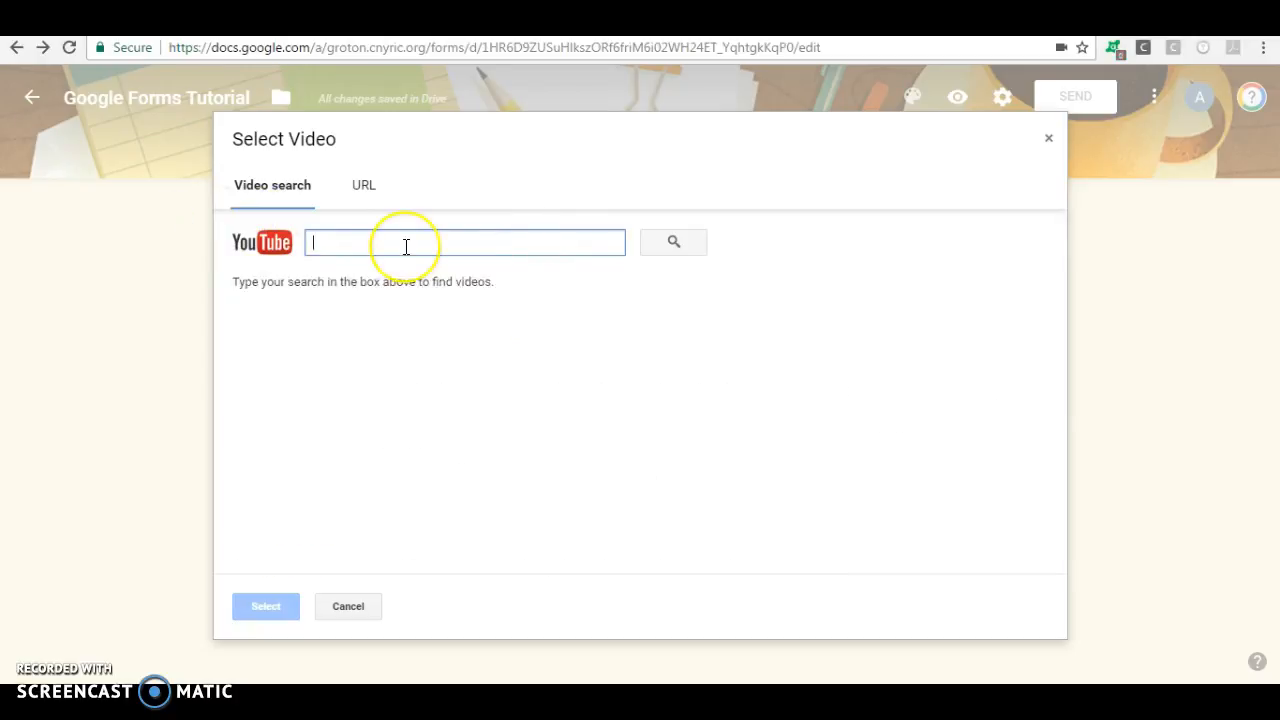
type("implenting")
key("BackSpace")
key("BackSpace")
key("BackSpace")
key("BackSpace")
key("BackSpace")
key("BackSpace")
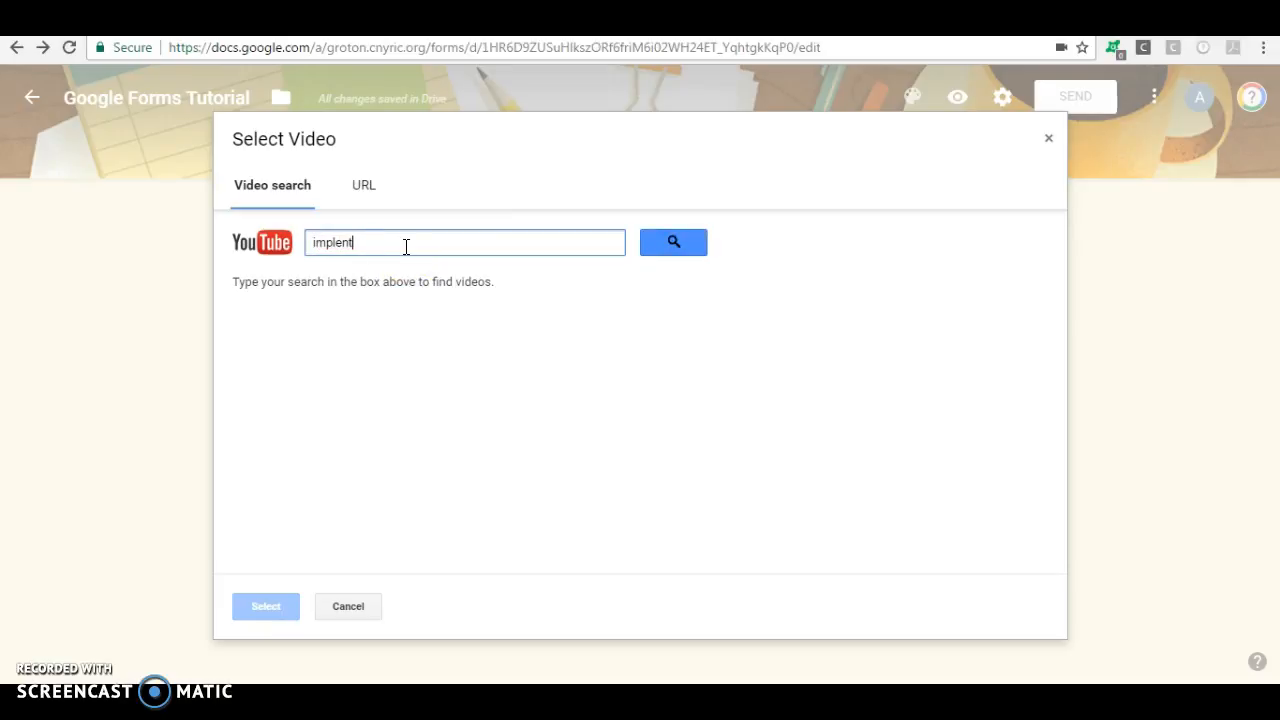
type("menting questions into google forms")
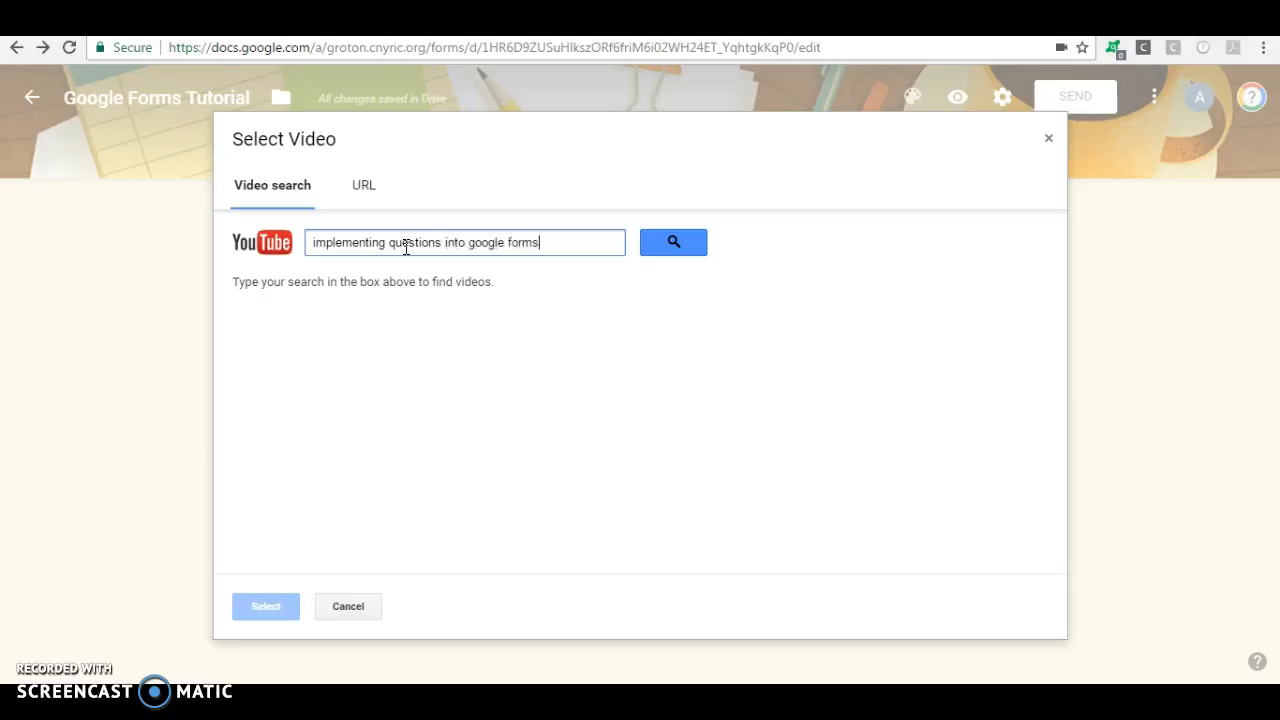
key("Return")
left_click(1060, 222)
mouse_move(1060, 222)
left_mouse_down()
mouse_move(1064, 345)
mouse_move(1063, 220)
left_mouse_up()
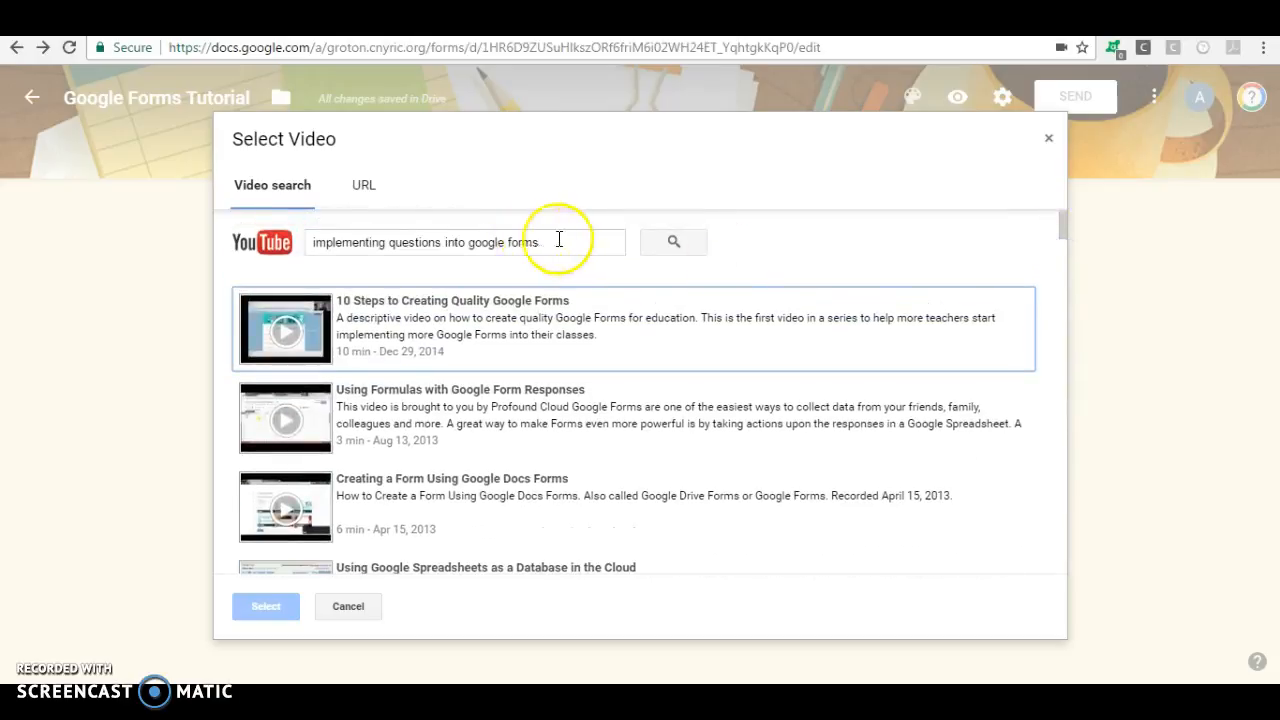
left_click(360, 186)
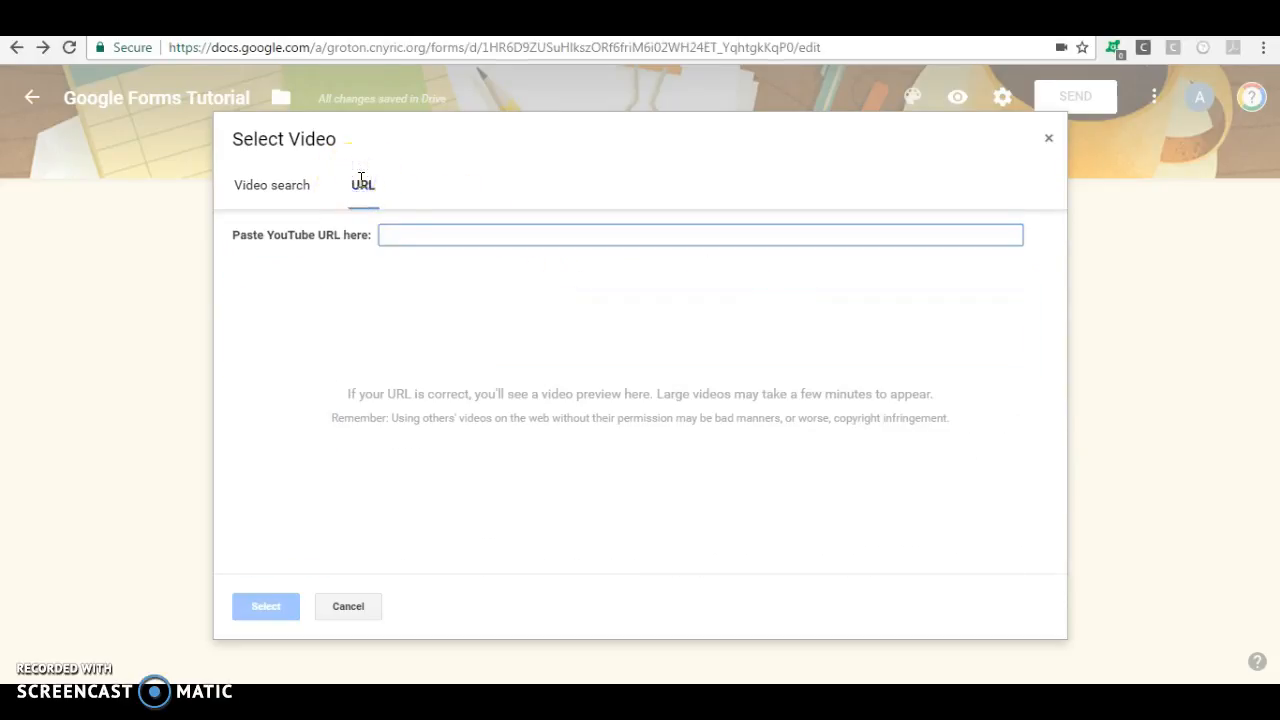
type("https://youtu.be/UuX5aNty8UU")
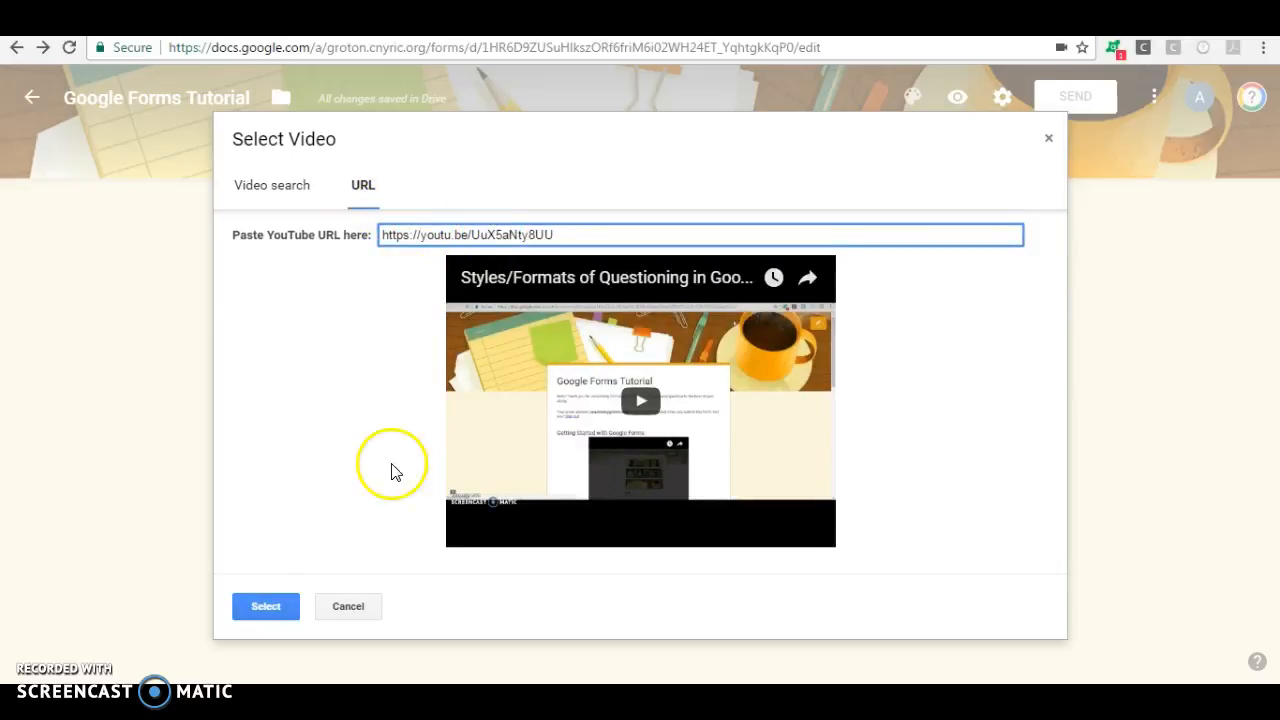
left_click(275, 613)
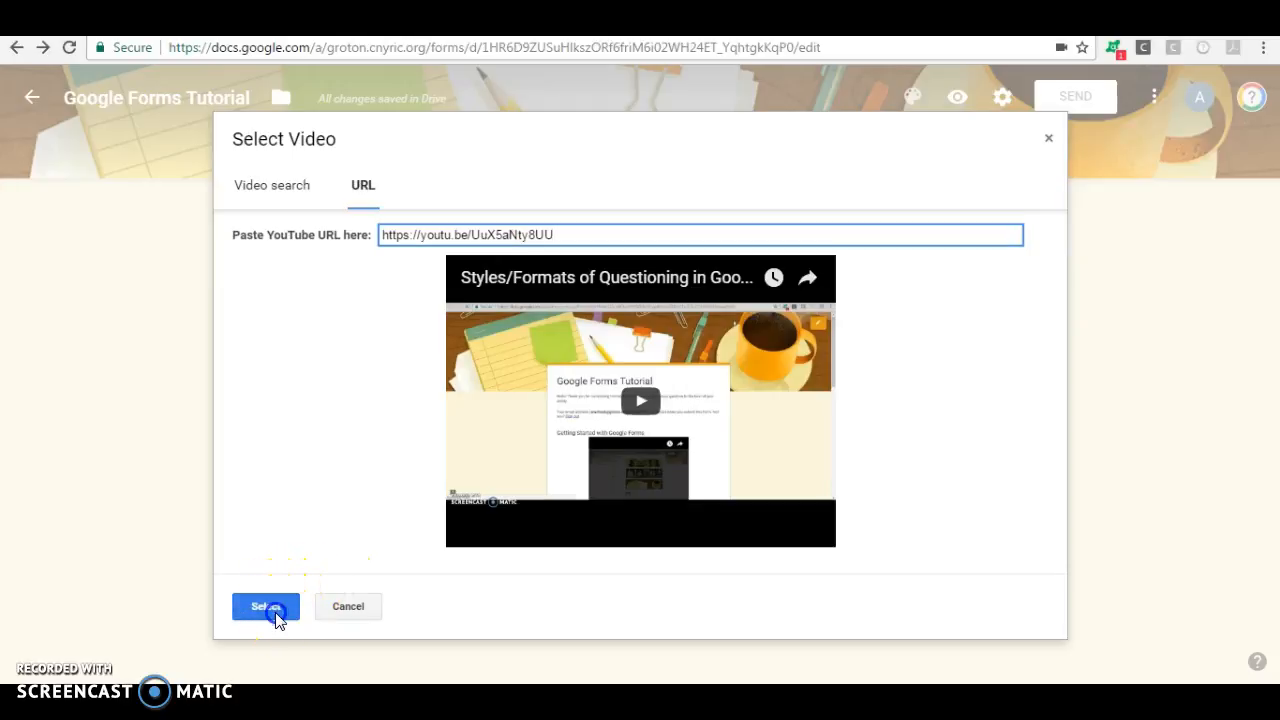
Step: Center-align the inserted video within its block
scroll(633, 393, "down", 3)
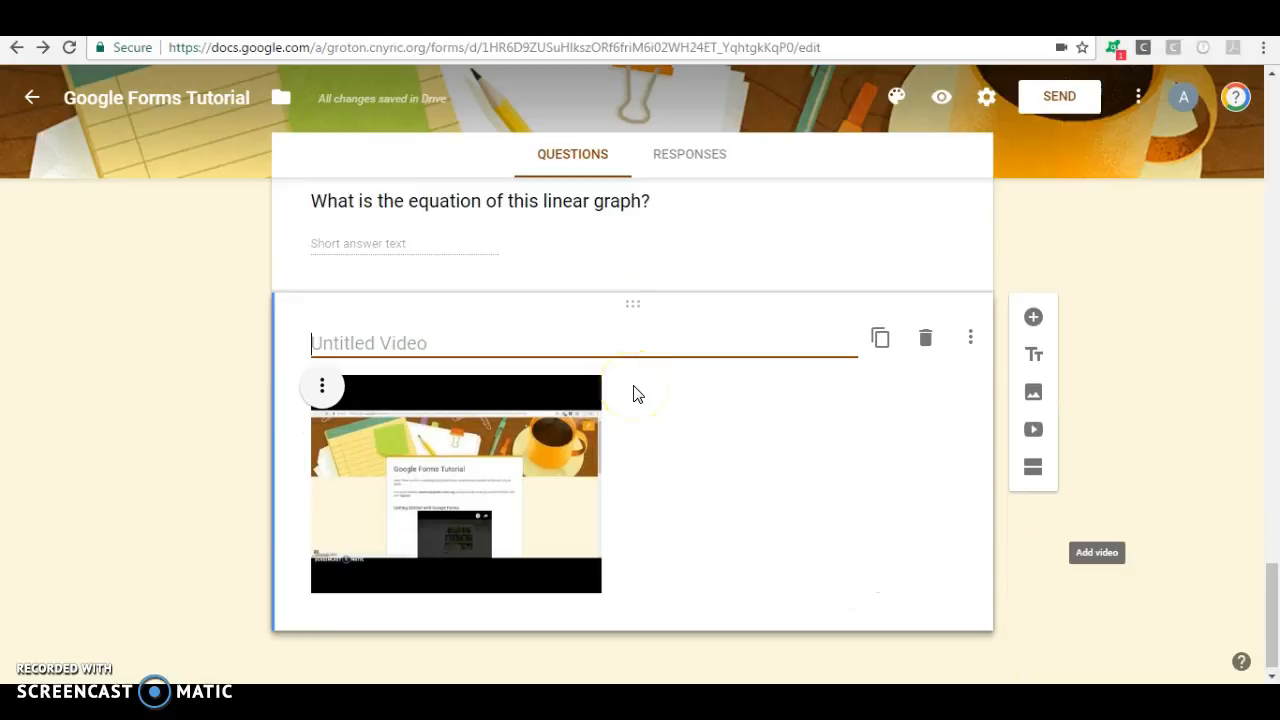
left_click(333, 394)
left_click(306, 436)
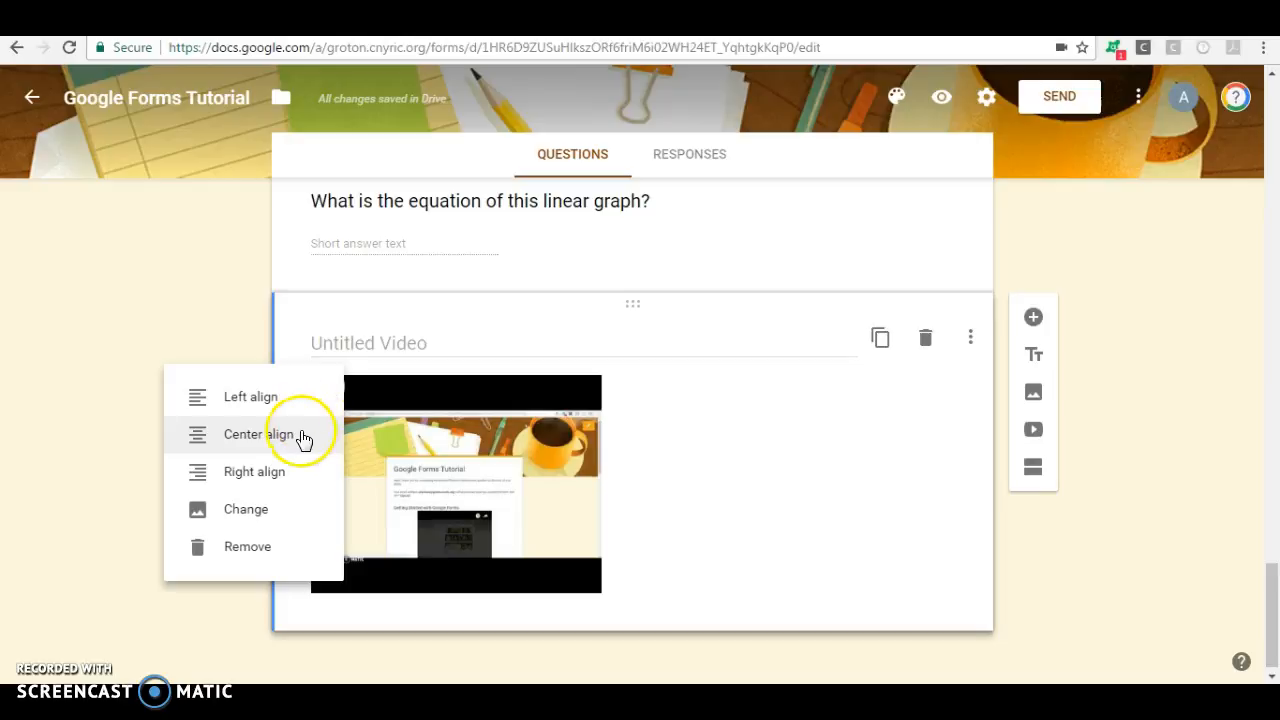
Step: Title the video block "Adding questions to your Google Form."
left_click(480, 332)
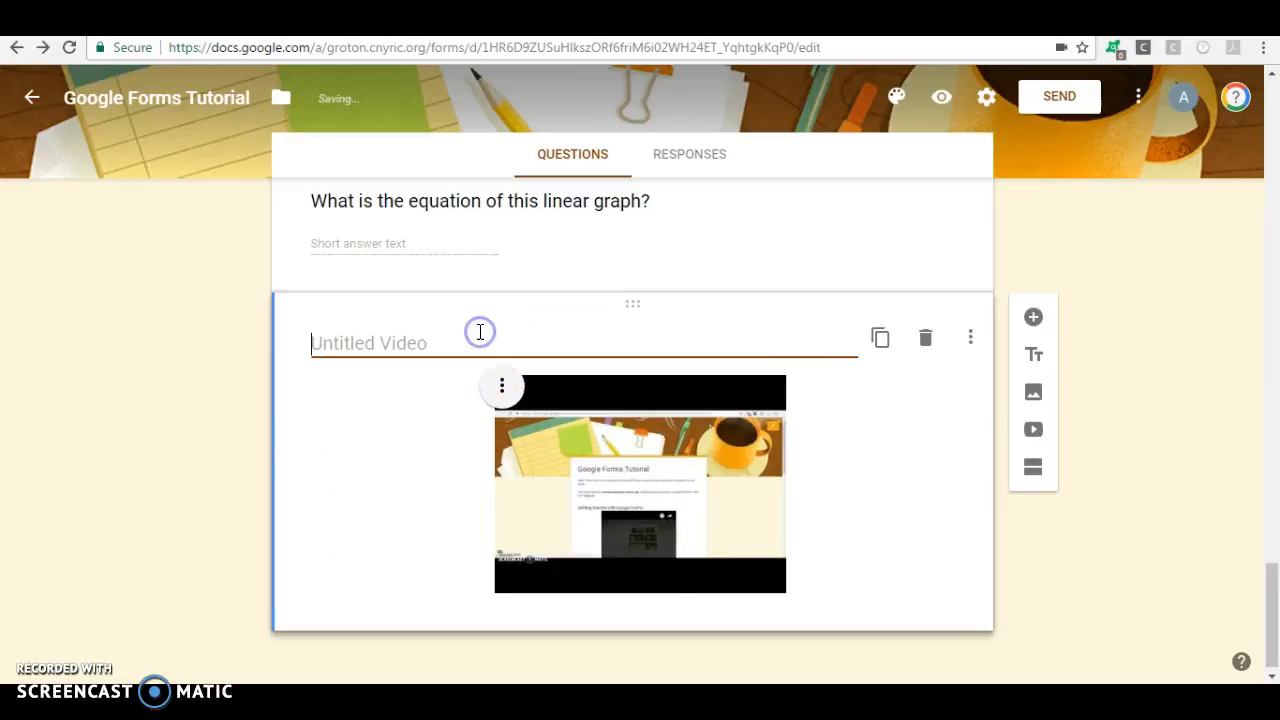
type("Addi")
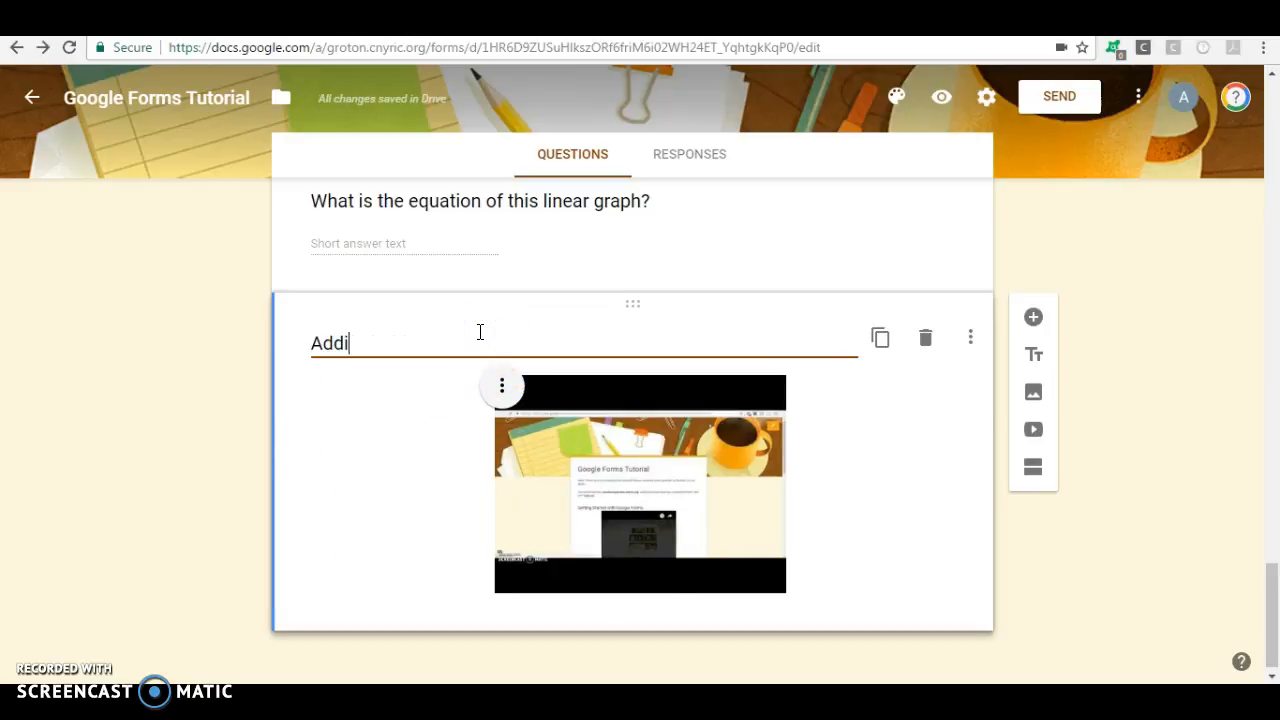
type("ng questions go")
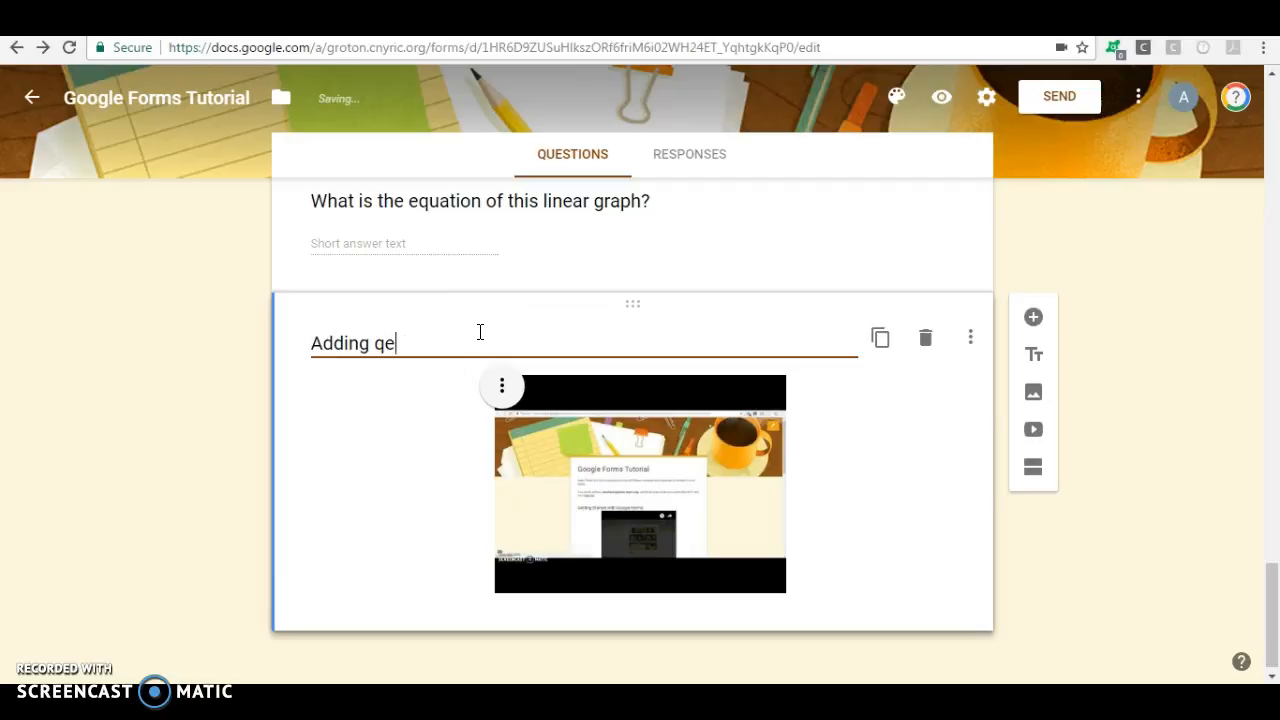
key("BackSpace")
key("BackSpace")
type("to your google")
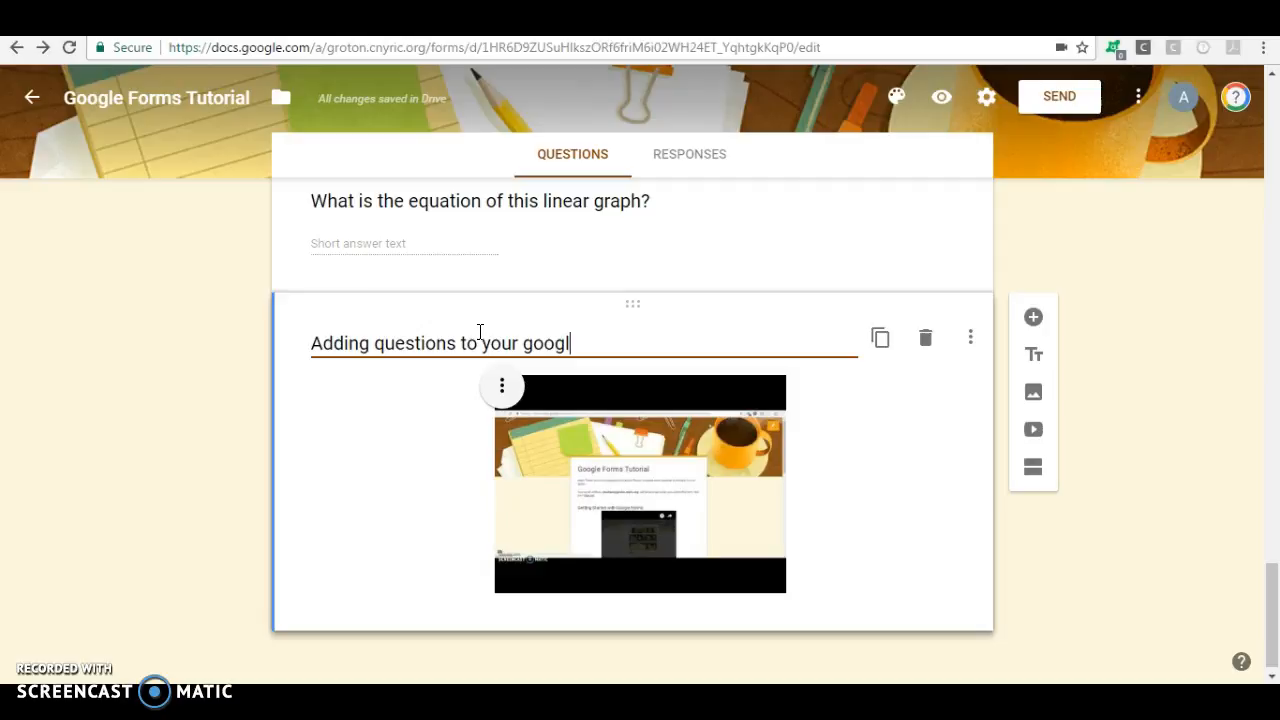
key("BackSpace")
key("BackSpace")
key("BackSpace")
key("BackSpace")
key("BackSpace")
key("BackSpace")
type("Goog")
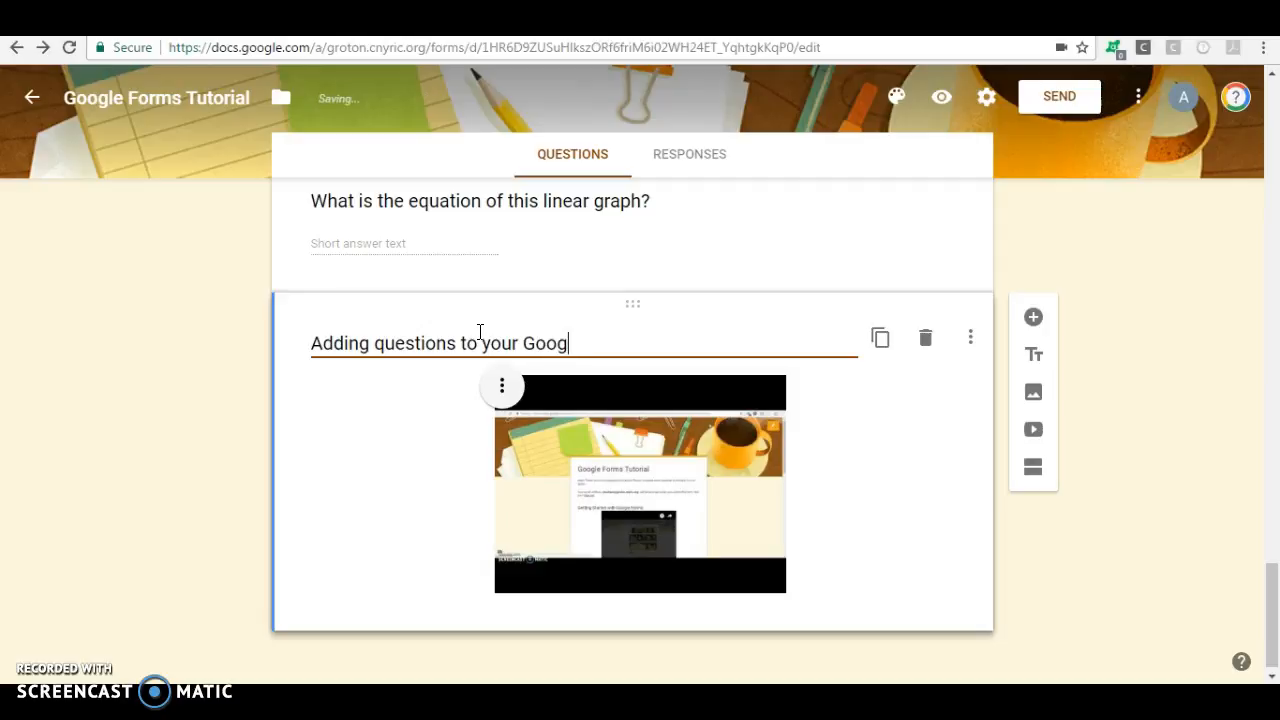
type("le Form.")
left_click(335, 516)
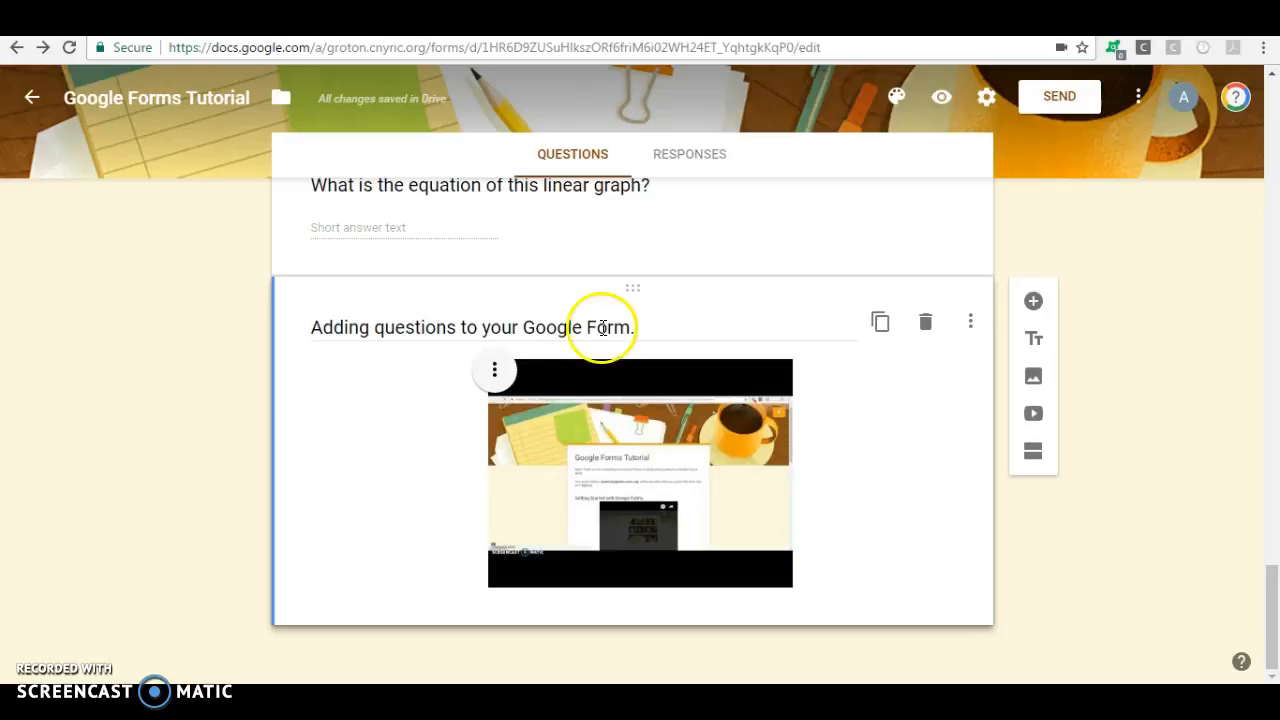
Step: Move the titled video block from the end of the form to directly below the 'Form Description' question
left_click_drag(634, 290, 634, 563)
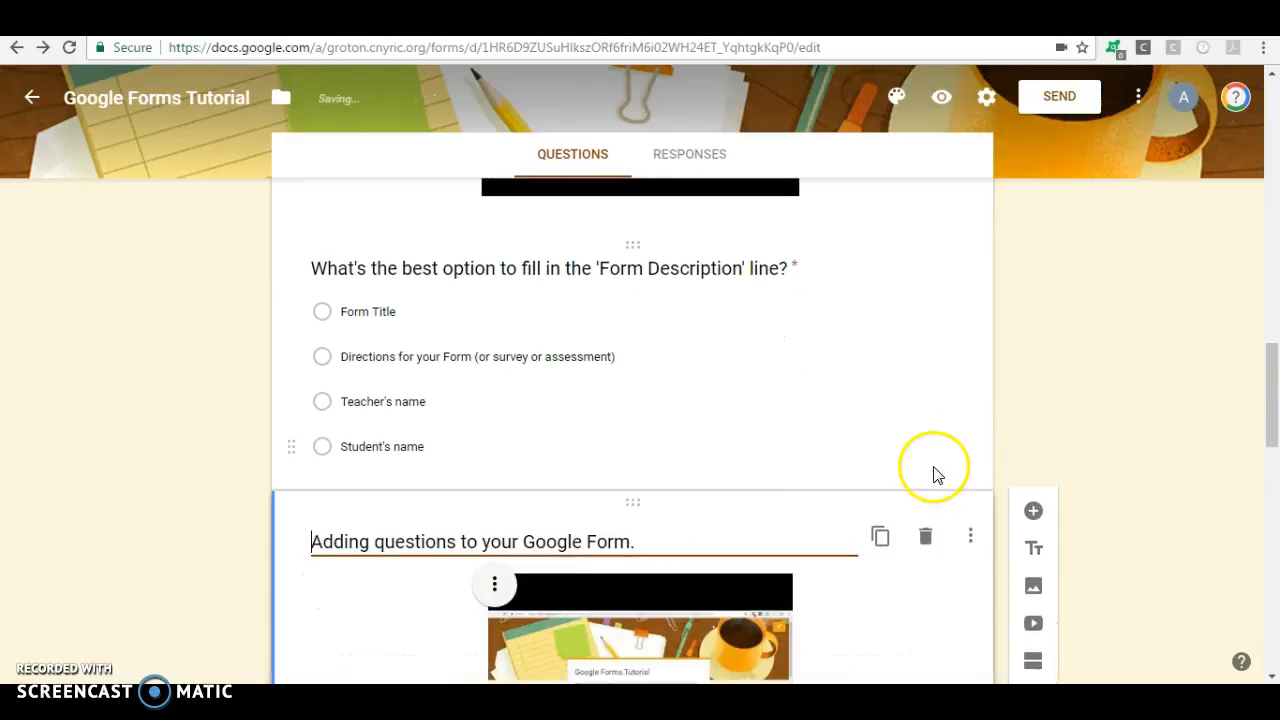
left_click_drag(1275, 400, 1276, 437)
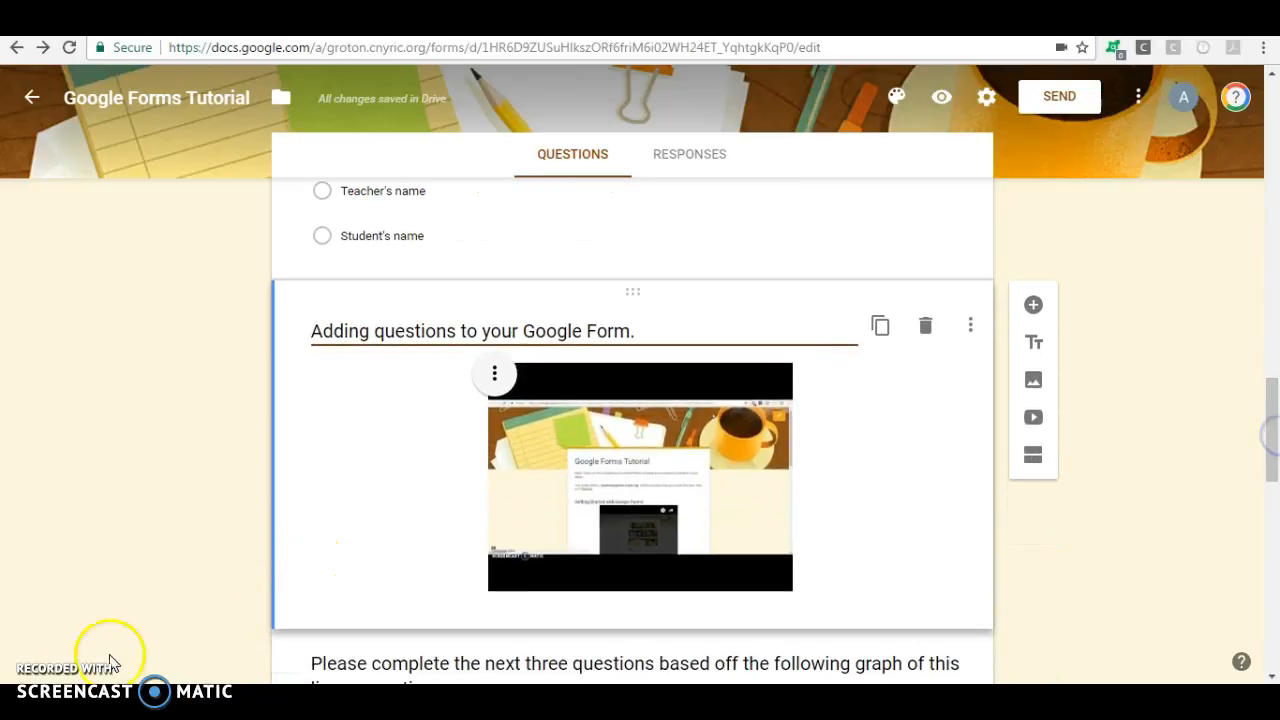
left_click(863, 411)
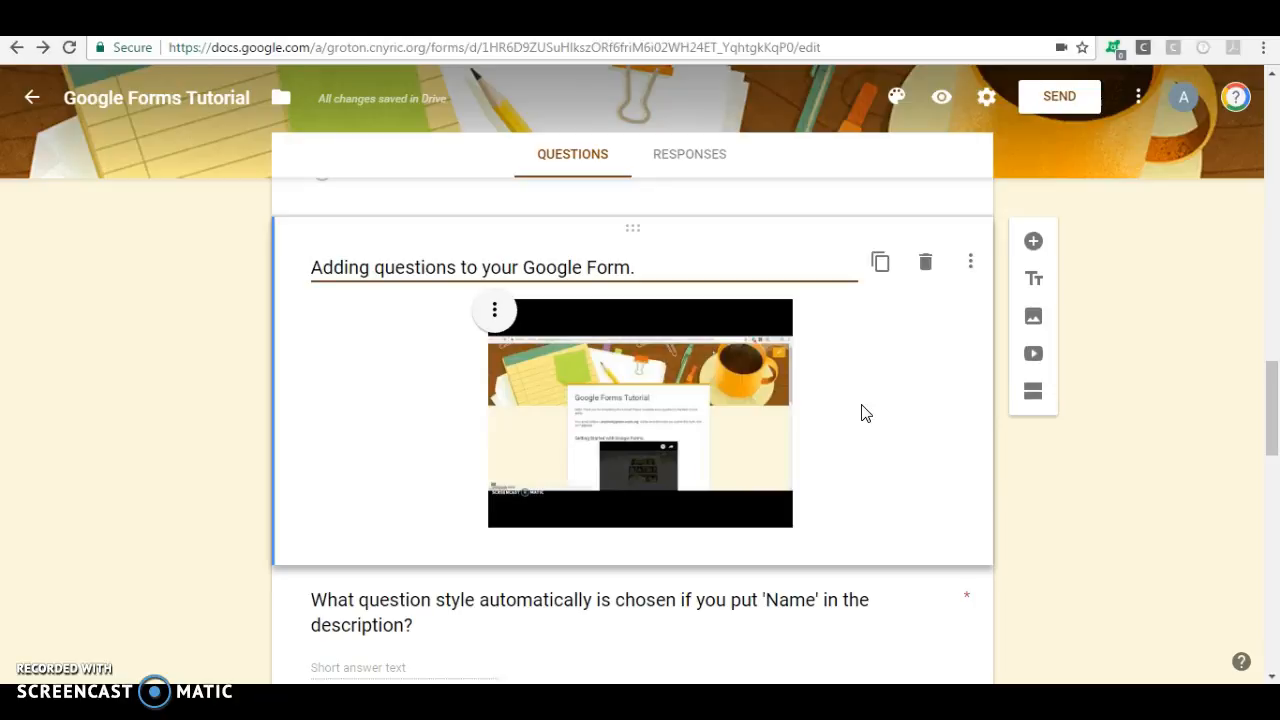
left_click(367, 533)
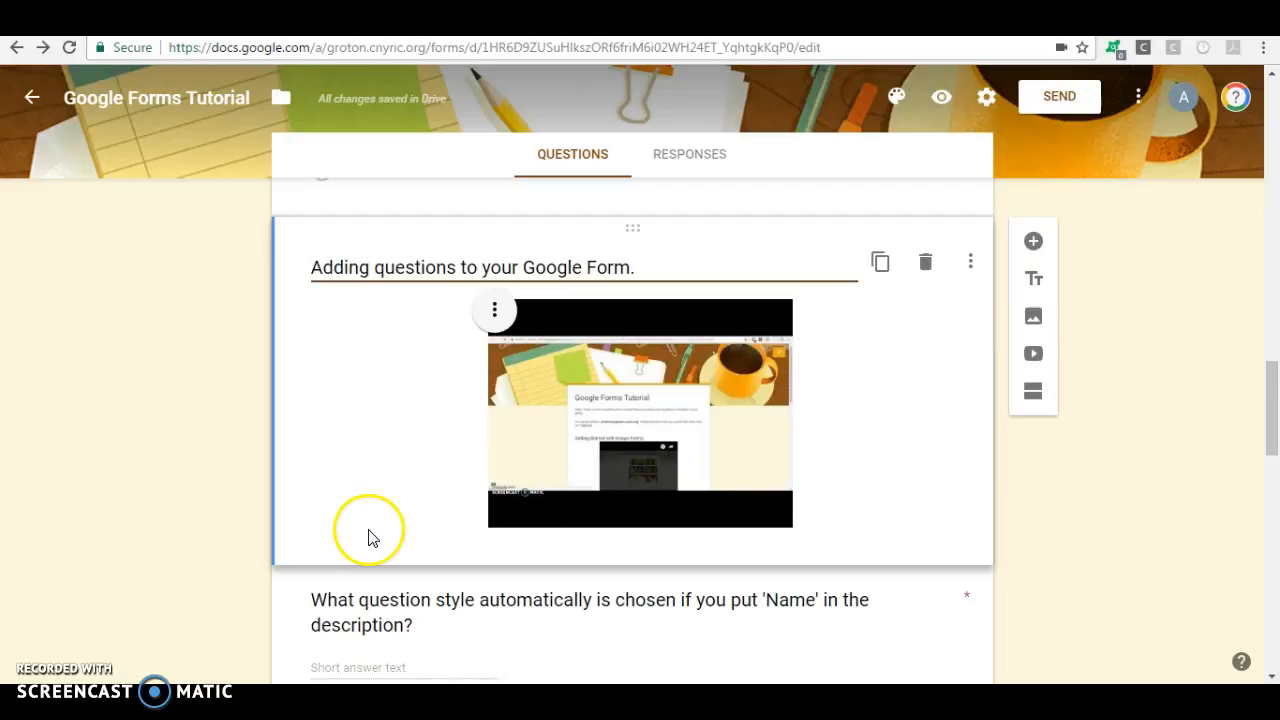